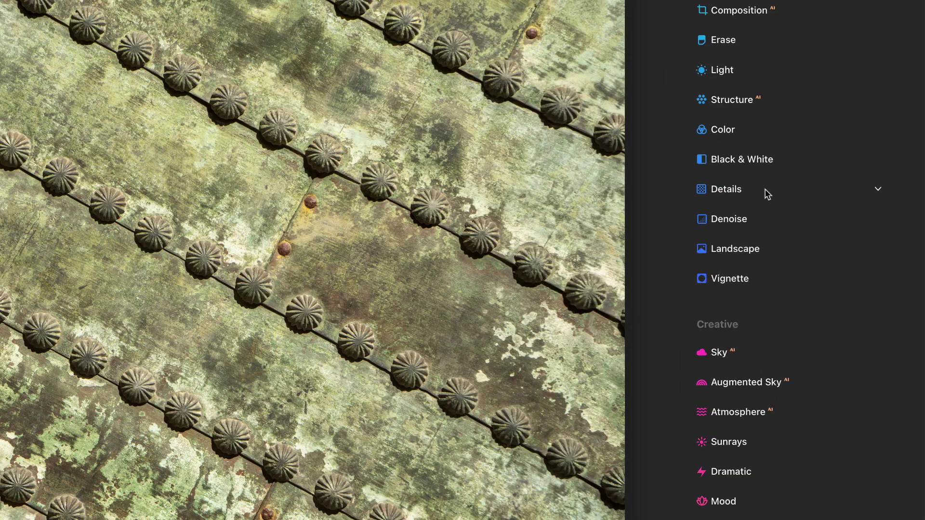
Give the Details adjustment a Gradient Mask dragged across one side of the riveted photo.
click(801, 208)
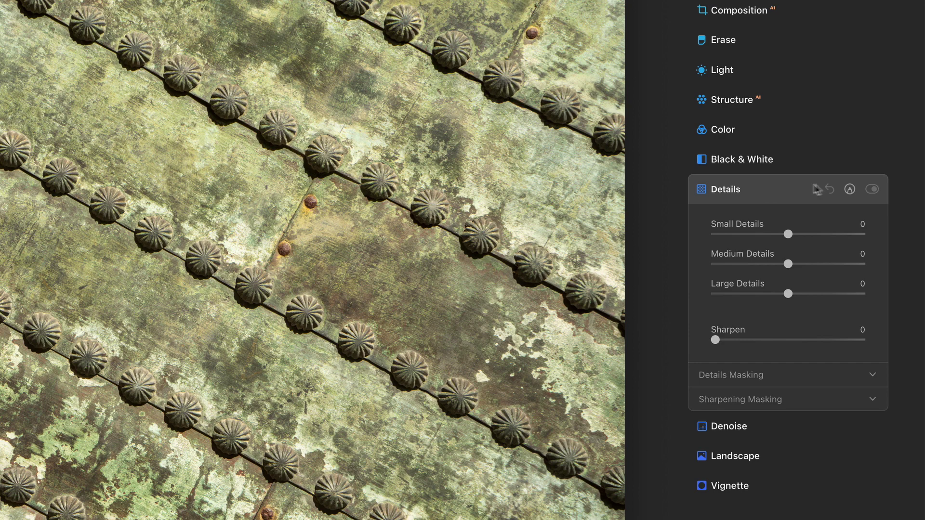
click(849, 189)
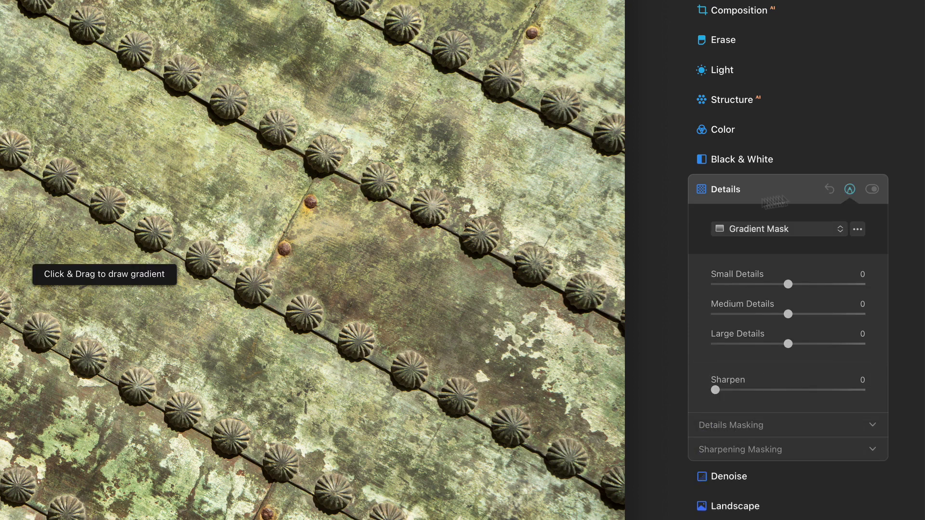
drag(434, 172, 379, 184)
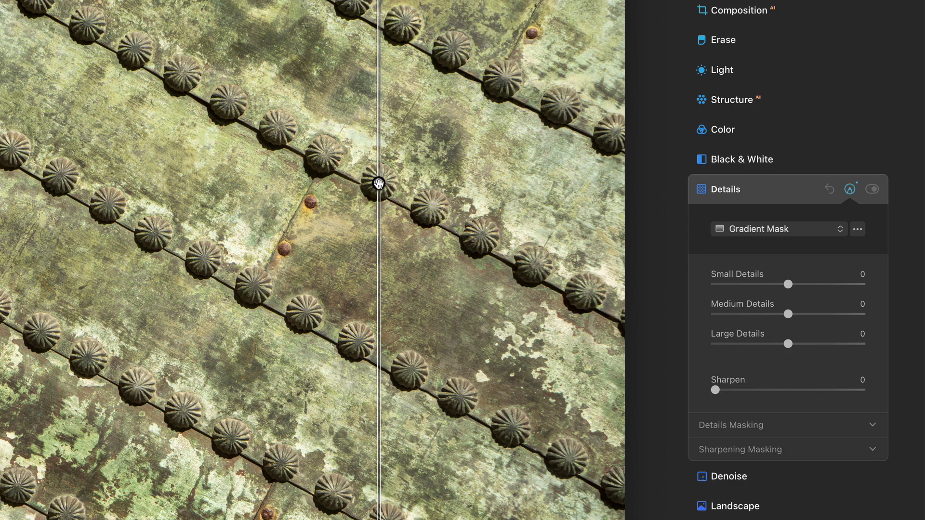
Close mask editing and view the photo at 100%, centred on the two rusty rivets.
click(849, 189)
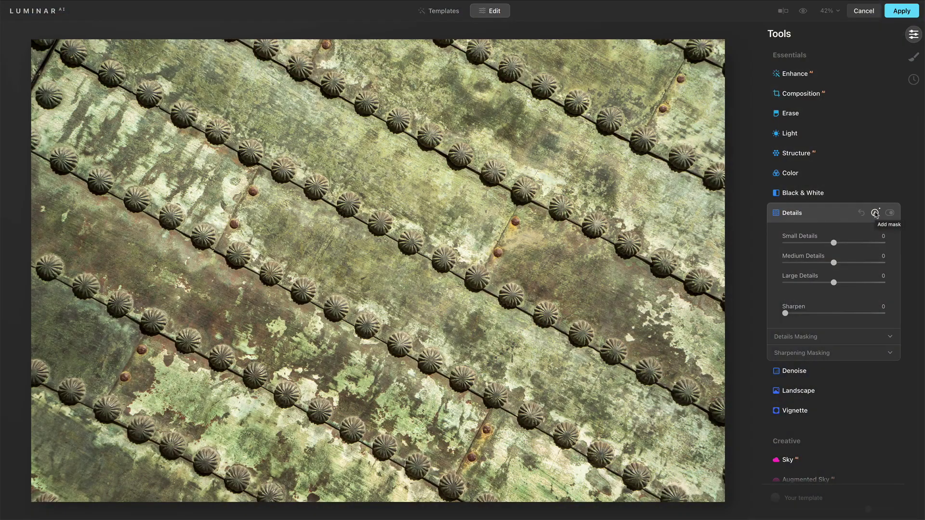
click(826, 10)
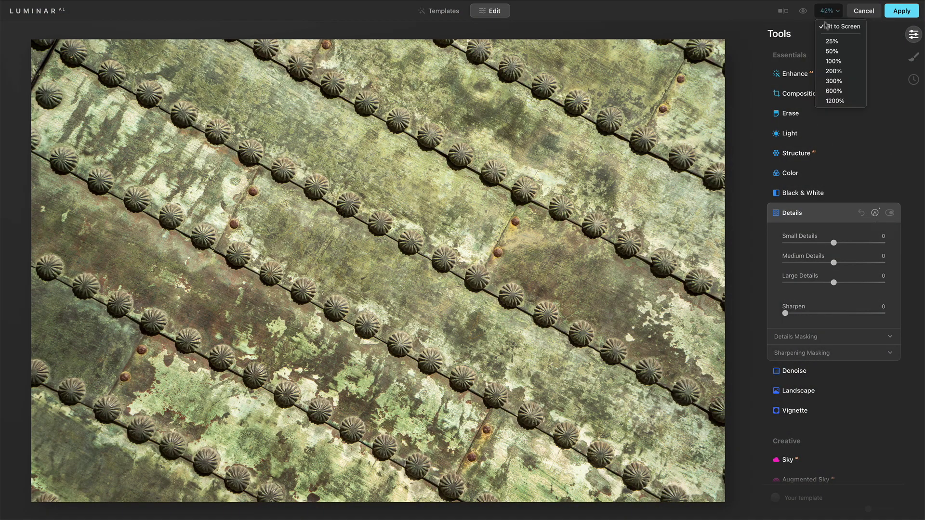
click(829, 61)
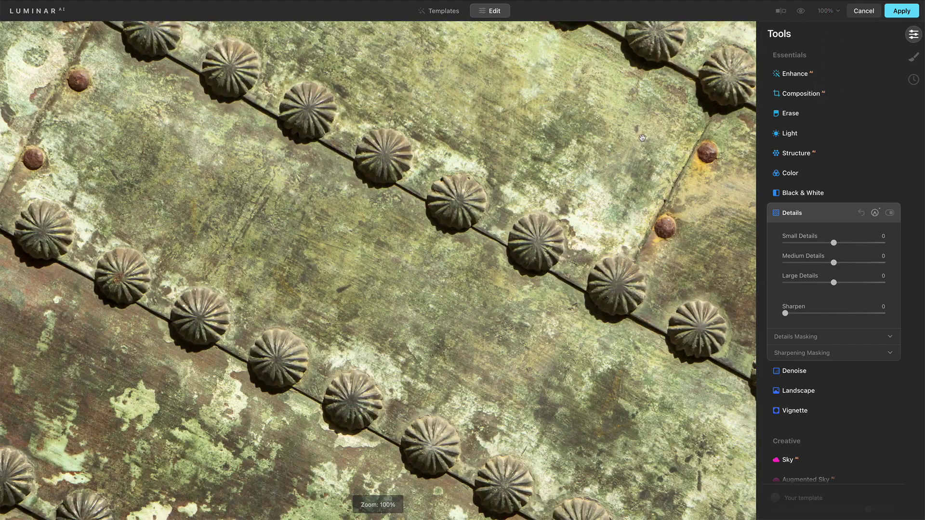
drag(642, 138, 452, 276)
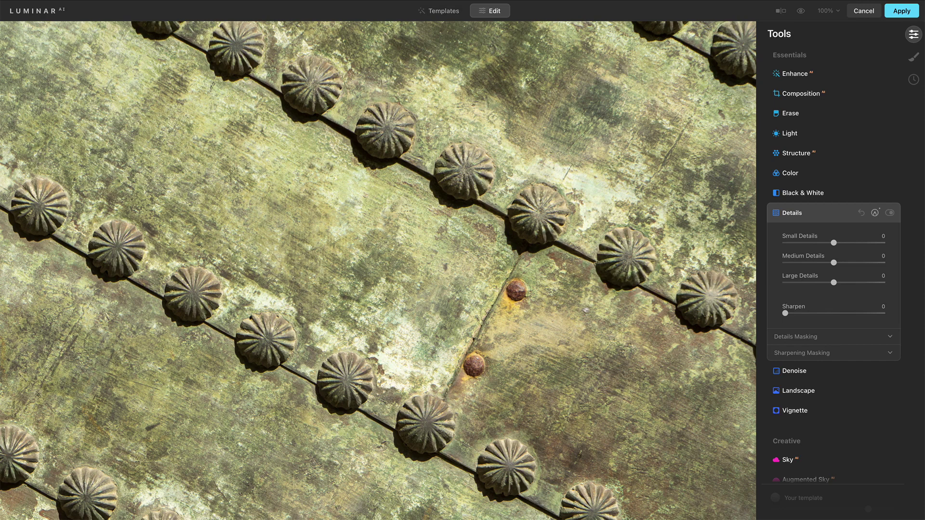
drag(585, 308, 549, 304)
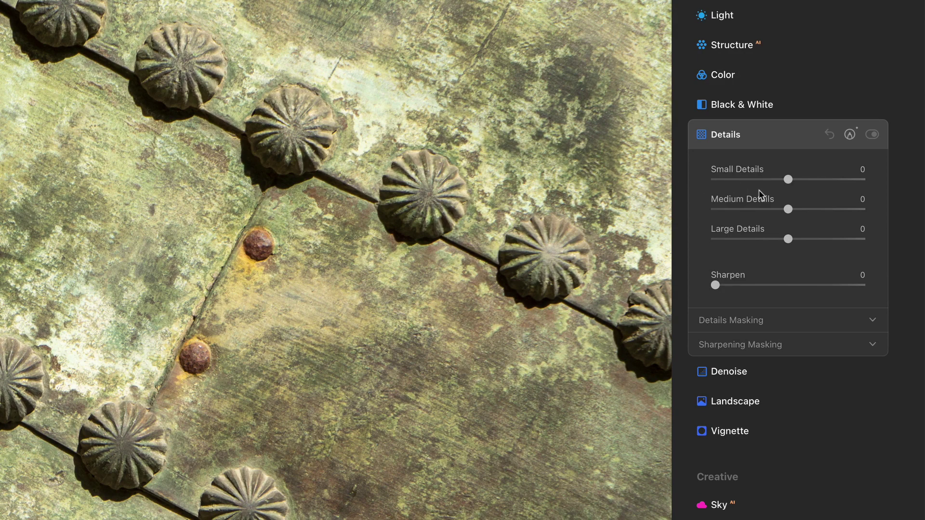
click(825, 180)
click(826, 209)
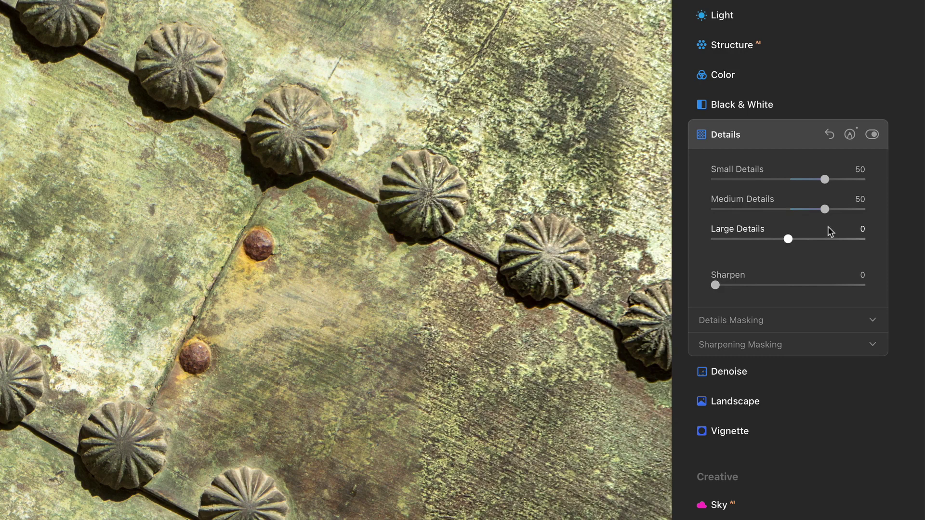
click(825, 239)
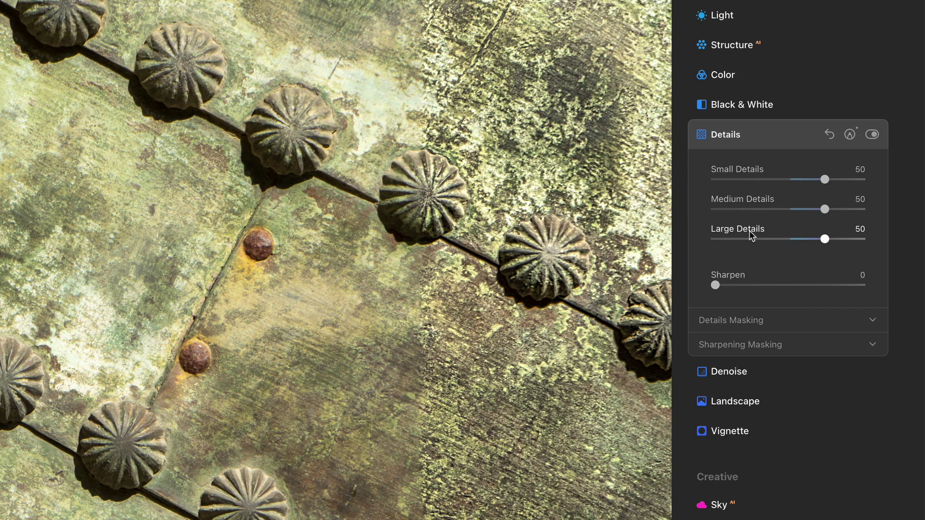
double_click(743, 172)
double_click(744, 201)
double_click(742, 229)
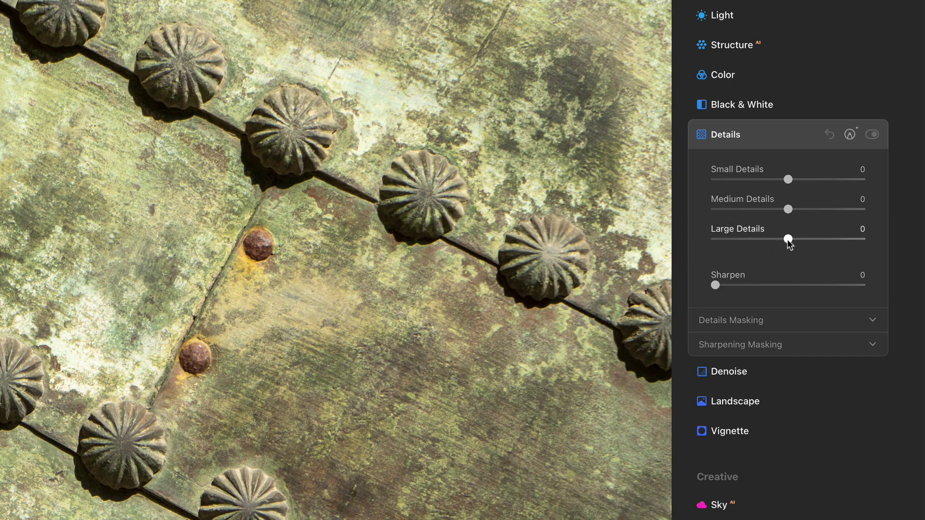
drag(787, 241, 829, 245)
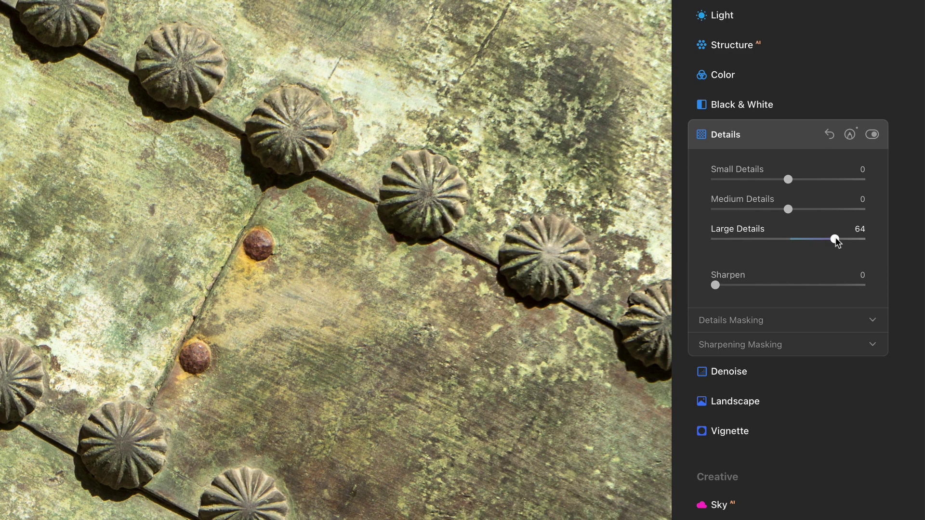
drag(834, 239, 827, 240)
double_click(740, 228)
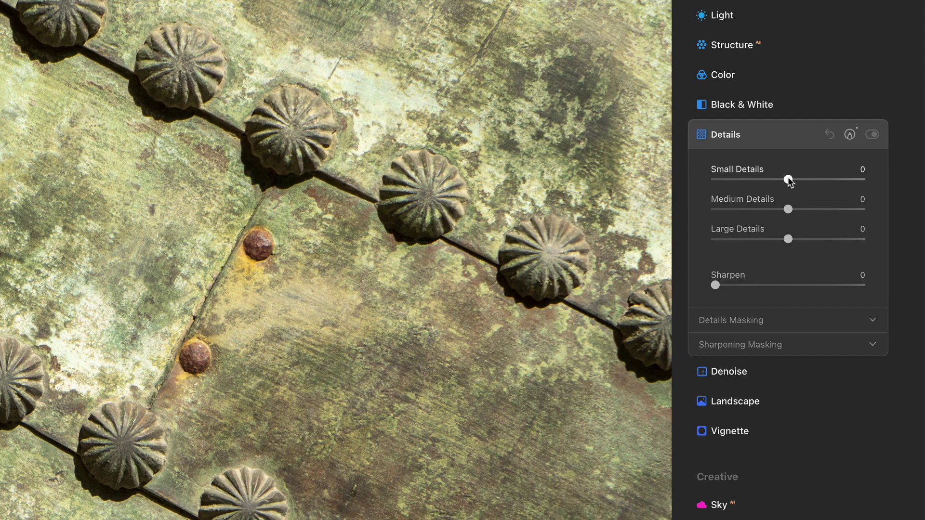
drag(788, 178, 827, 180)
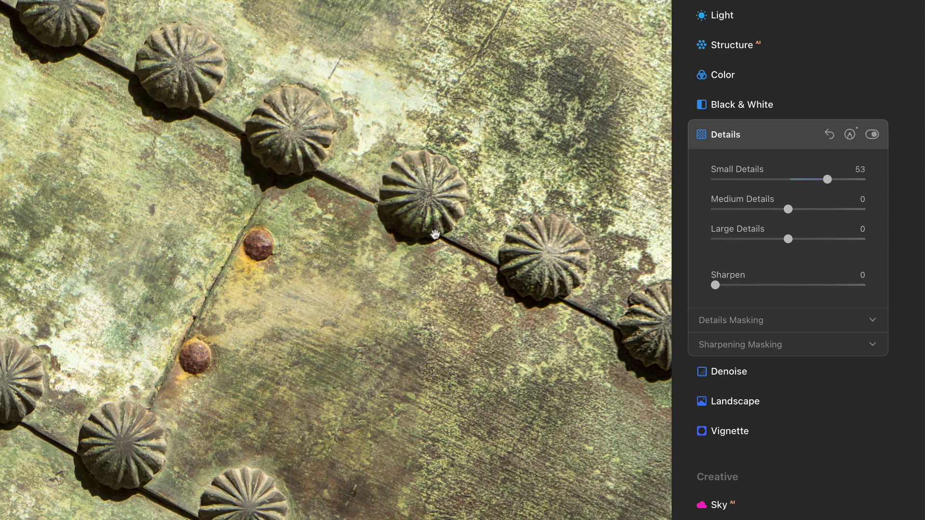
double_click(726, 169)
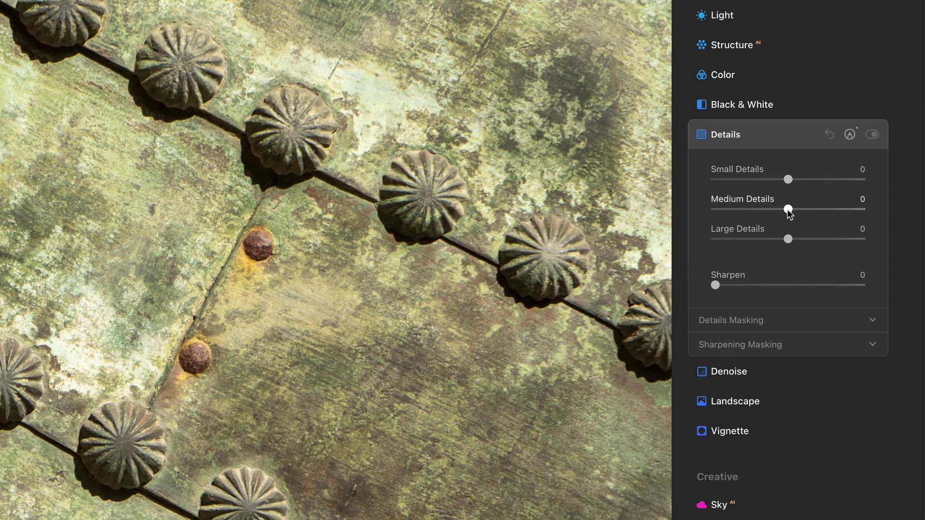
drag(787, 209, 813, 212)
double_click(740, 201)
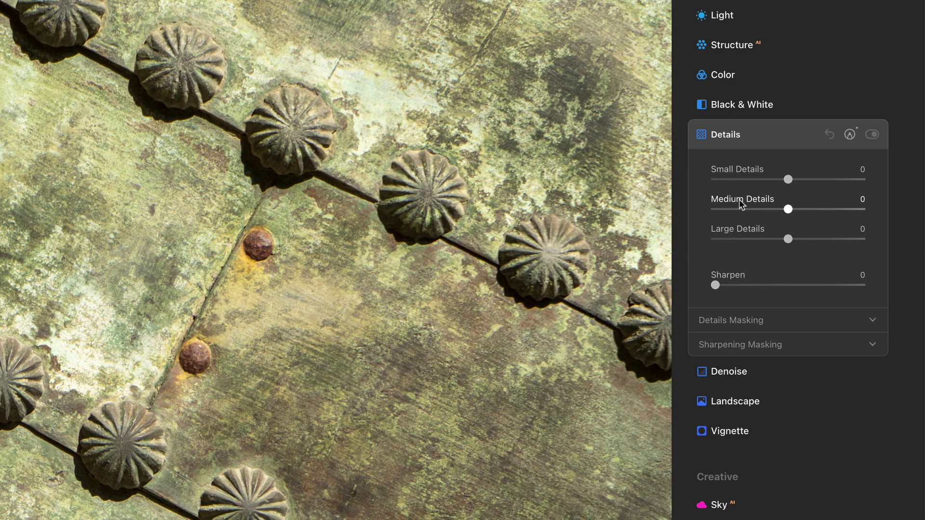
Set Small Details to 10, Medium Details to 19 and Large Details to 22.
click(790, 181)
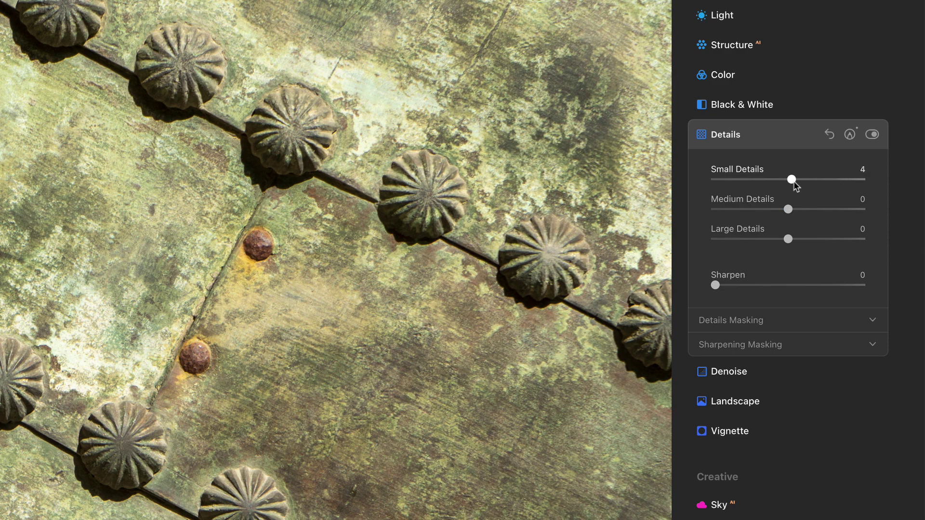
drag(787, 210, 795, 239)
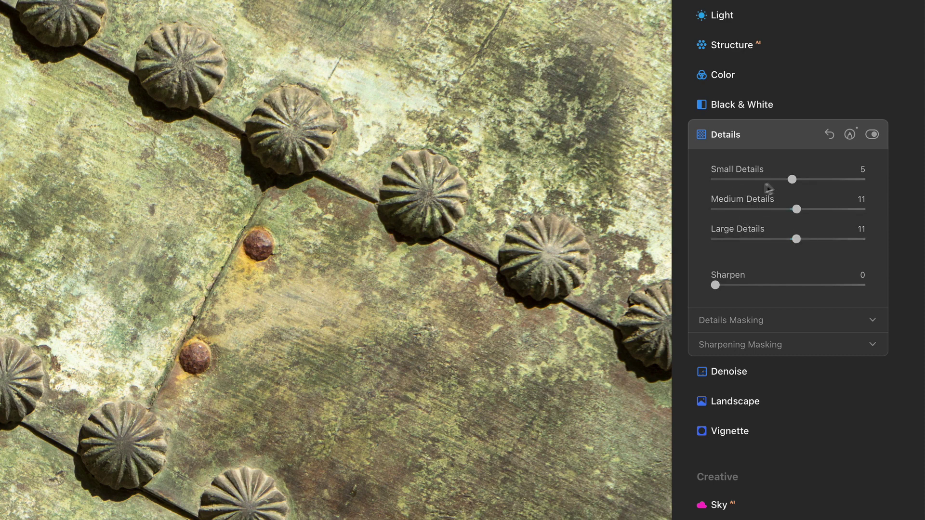
drag(792, 178, 804, 239)
Toggle the Details effect off and on twice to compare before and after.
click(872, 135)
click(873, 136)
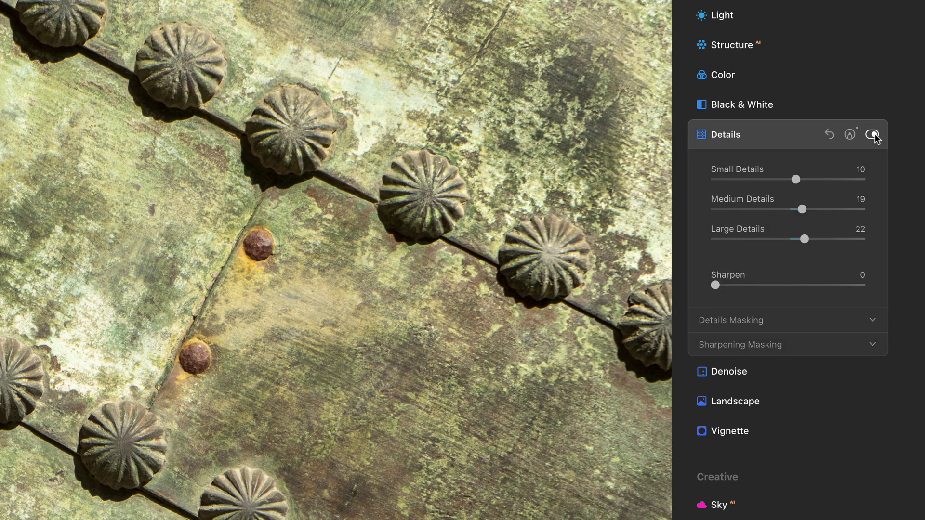
click(872, 135)
click(873, 136)
Reveal the Details Masking settings, preview Details Protection, and lower the Details Masking slider.
click(779, 319)
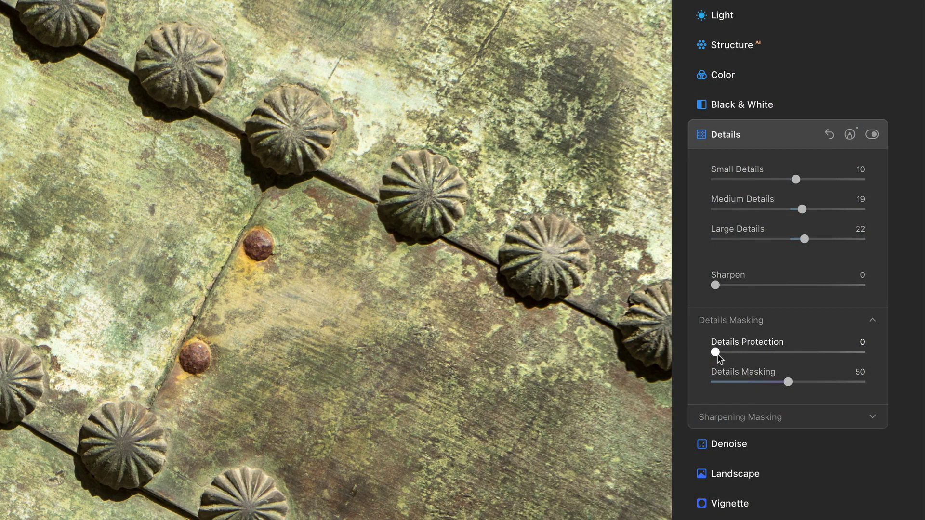
mouse_move(716, 356)
mouse_down()
mouse_move(828, 354)
mouse_move(710, 356)
mouse_up()
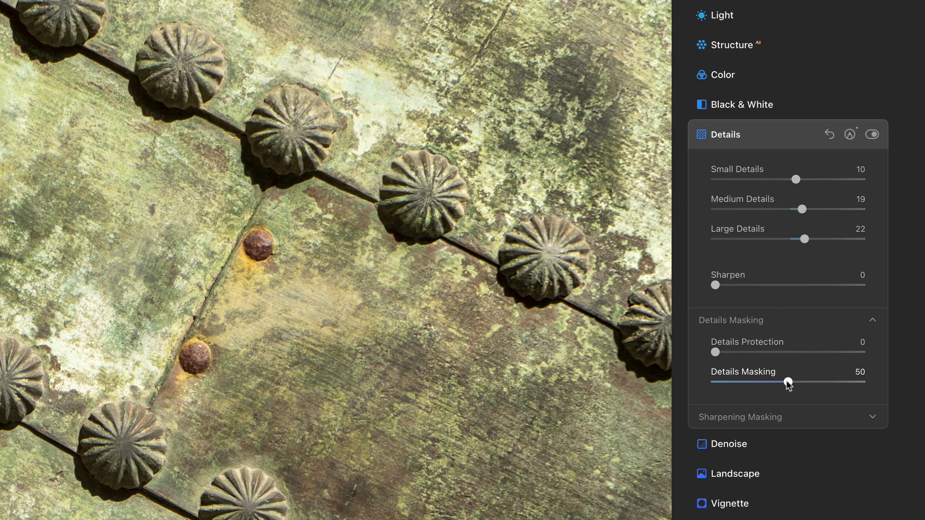
mouse_move(788, 384)
mouse_down()
mouse_move(709, 391)
mouse_move(868, 385)
mouse_move(752, 385)
mouse_move(825, 386)
mouse_move(764, 383)
mouse_move(783, 385)
mouse_up()
Reset Details Masking to 50, set Medium and Large Details to 18, and Details Protection to 16.
double_click(755, 377)
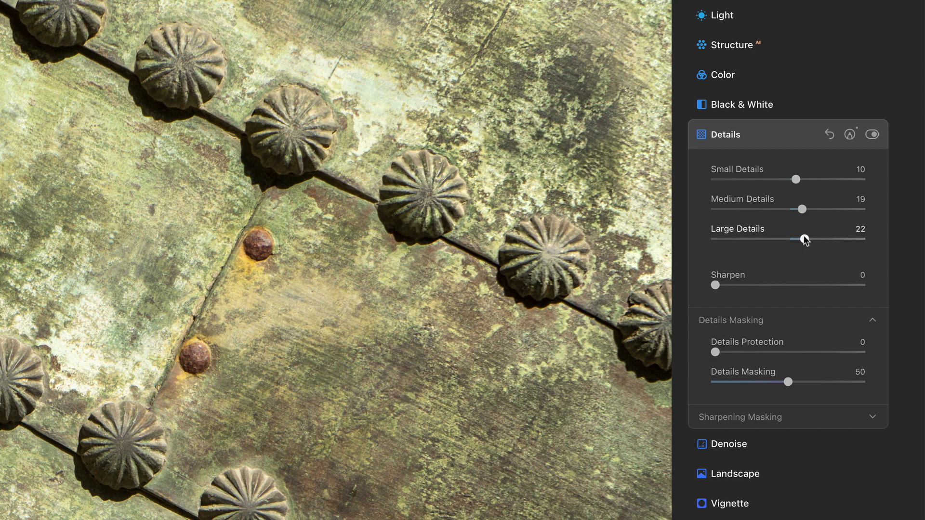
mouse_move(804, 239)
mouse_down()
mouse_move(799, 210)
mouse_move(800, 239)
mouse_up()
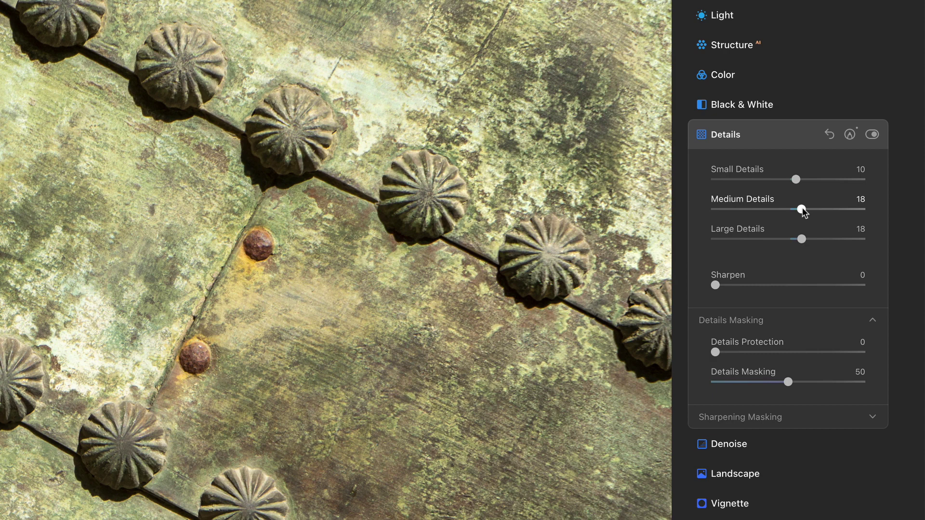
drag(801, 210, 805, 213)
click(736, 352)
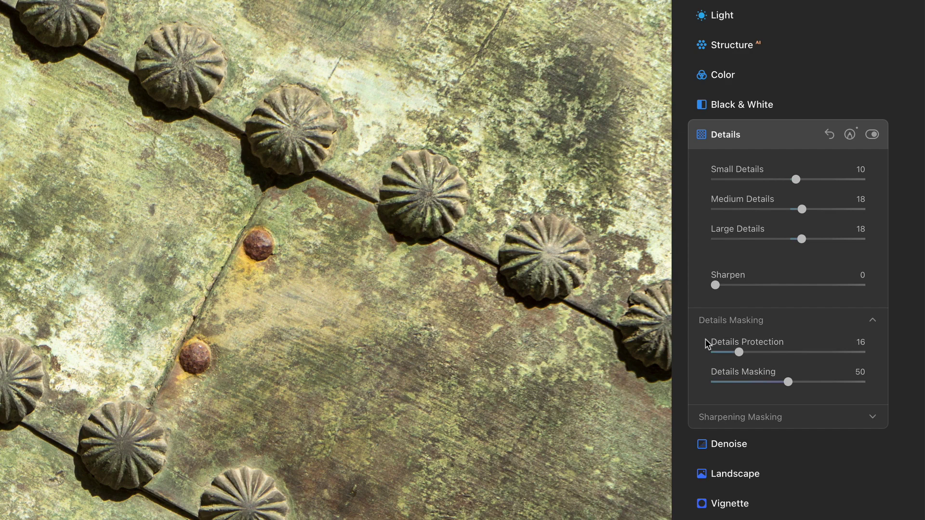
Reset Details Protection and the Small, Medium and Large Details sliders to 0.
double_click(739, 352)
double_click(727, 233)
double_click(727, 199)
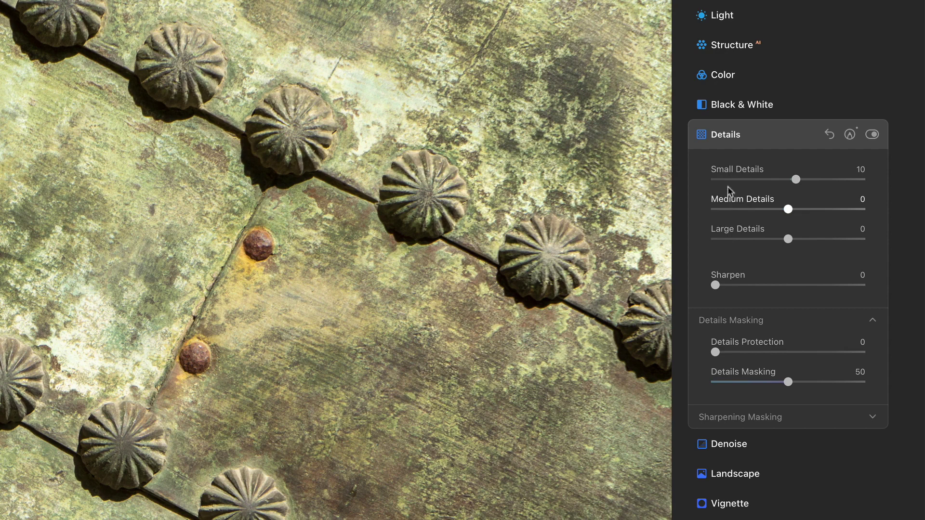
double_click(724, 169)
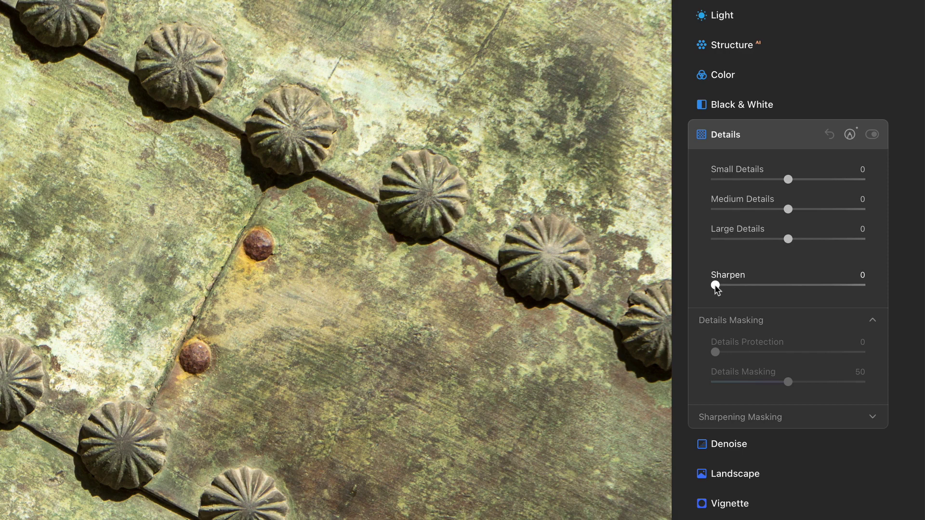
Experiment with Sharpen strength and settle it at a moderate 39, keeping Small Details at 0.
drag(716, 287, 831, 287)
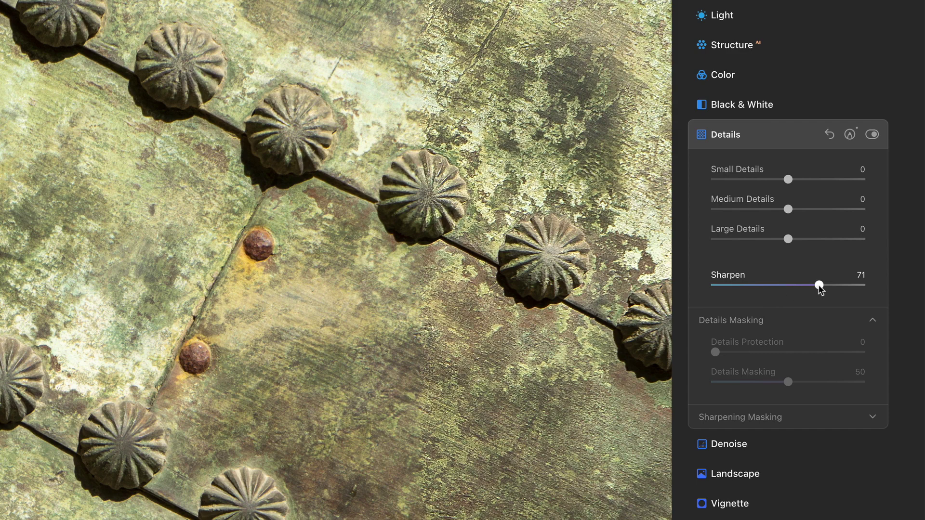
drag(818, 286, 712, 285)
click(828, 179)
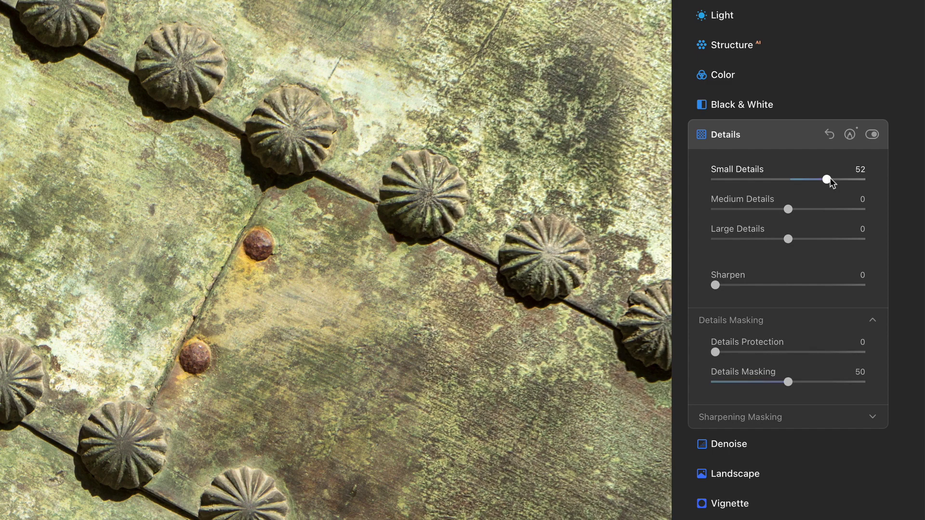
double_click(741, 167)
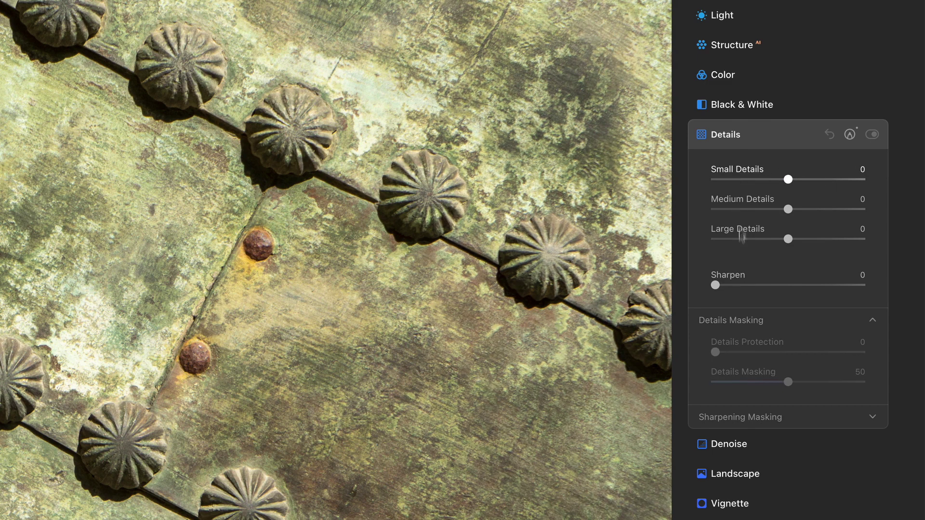
drag(716, 286, 801, 289)
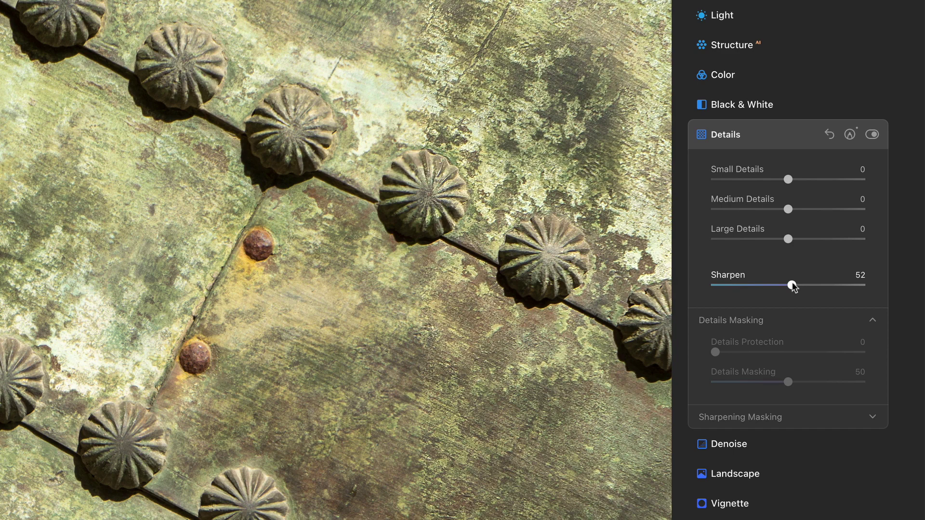
drag(790, 285, 772, 289)
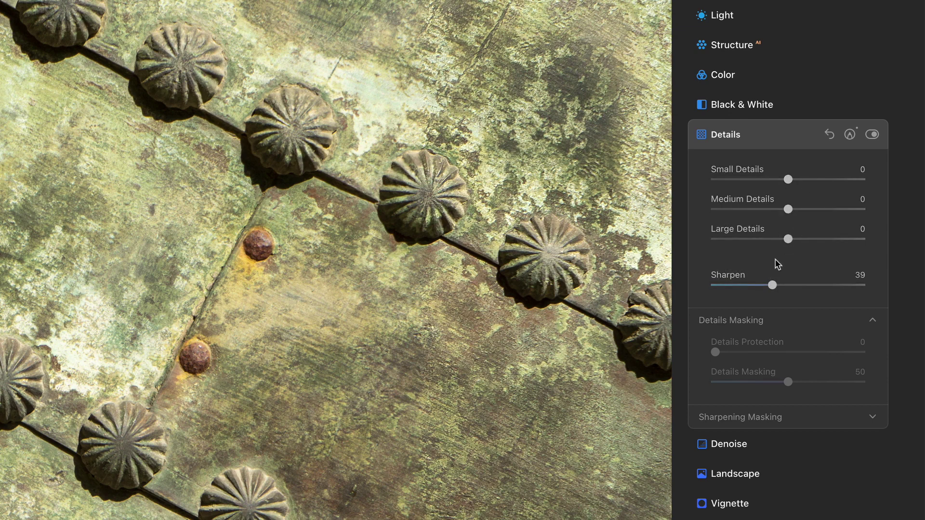
Swap Details Masking for the Sharpening Masking settings and try out the Sharpening Radius slider.
click(788, 318)
click(791, 345)
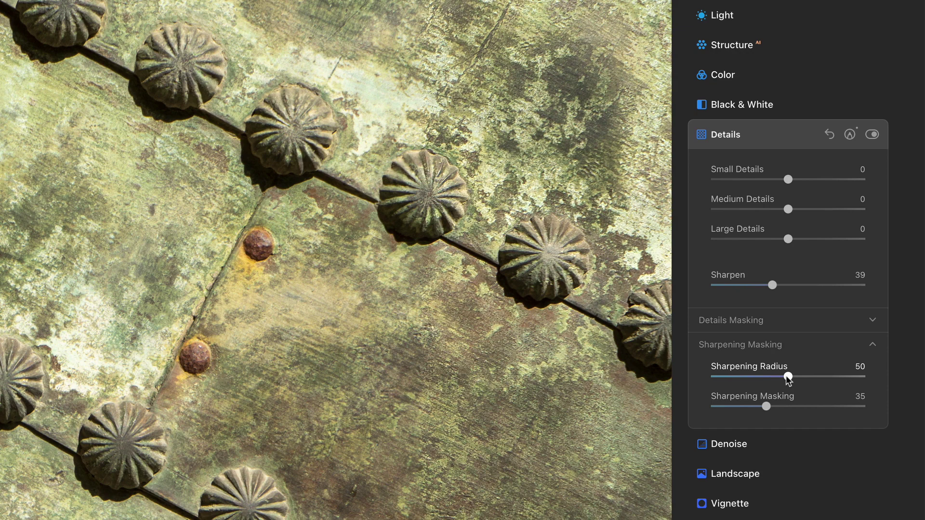
drag(787, 377, 737, 378)
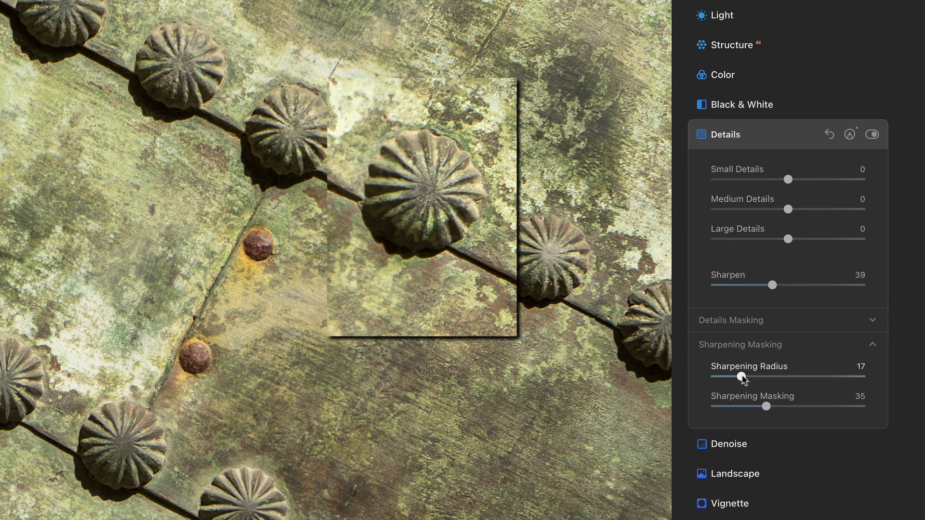
drag(743, 378, 794, 381)
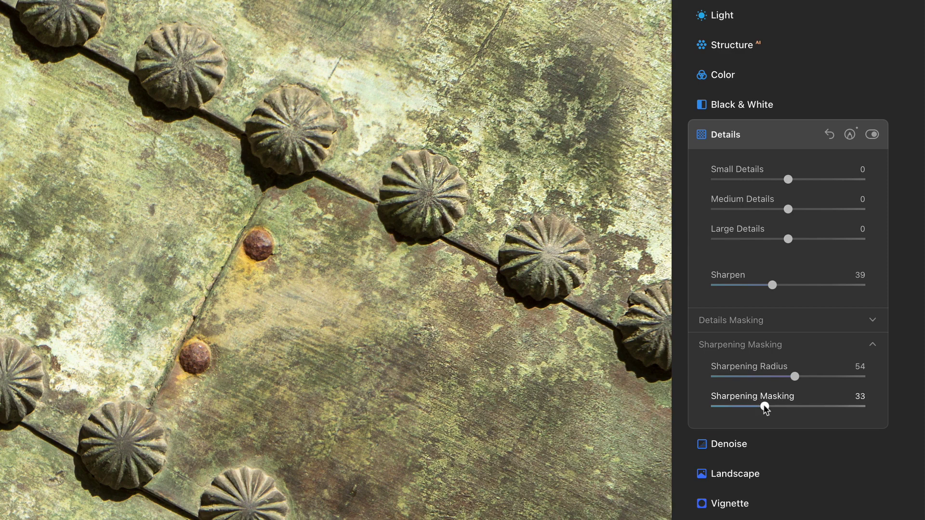
Set Sharpening Masking to 35, reset Sharpening Radius to 50, and lower Sharpen slightly.
drag(762, 408, 840, 409)
drag(801, 409, 765, 407)
double_click(749, 367)
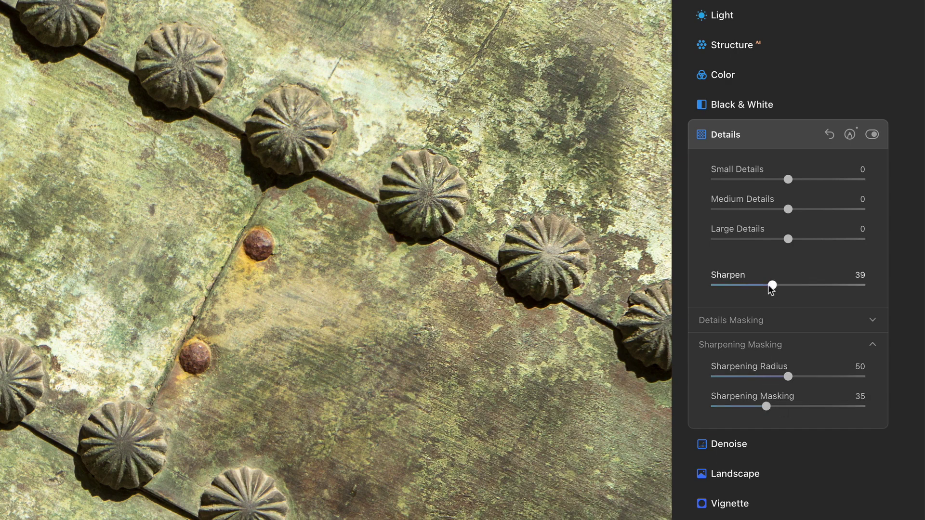
drag(772, 285, 765, 284)
Set Small Details 9, Medium and Large Details 14, Sharpen 18, then compare Details off and on.
double_click(726, 276)
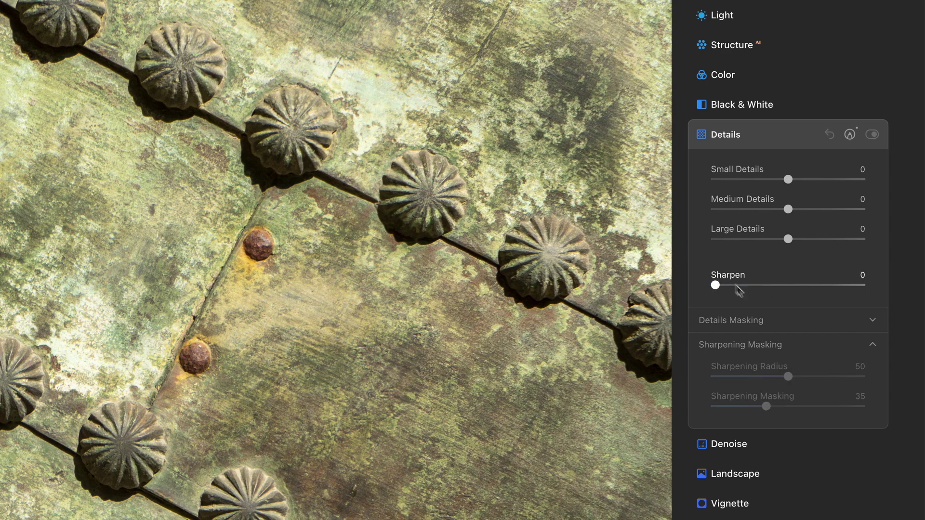
click(787, 343)
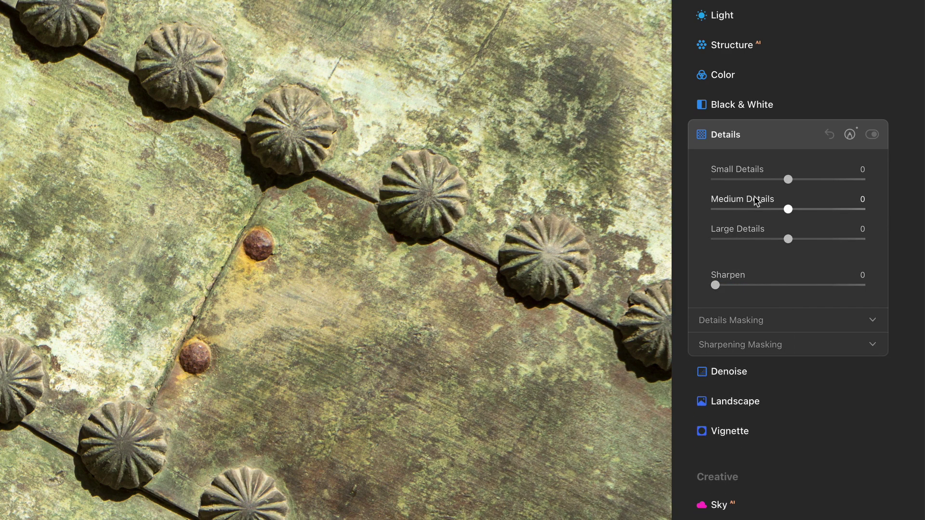
drag(787, 180, 798, 239)
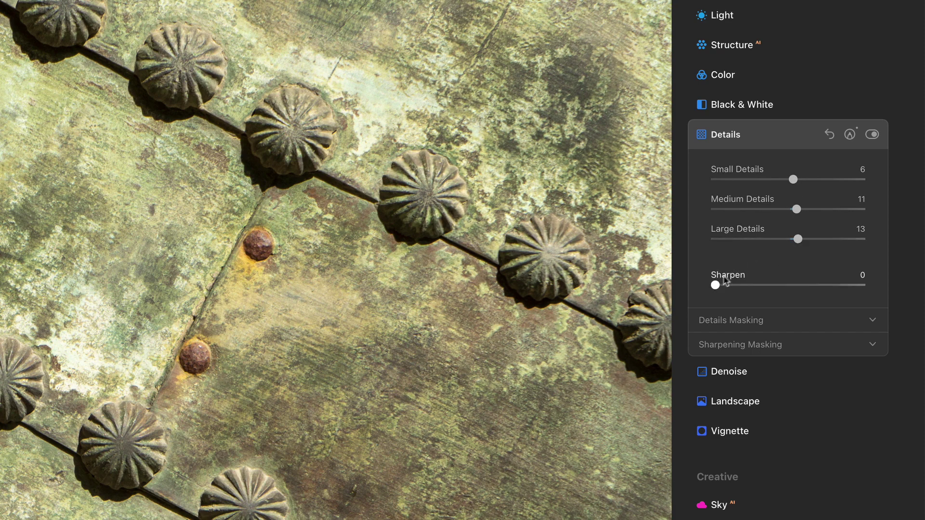
drag(715, 285, 747, 291)
drag(746, 291, 746, 291)
drag(798, 239, 795, 180)
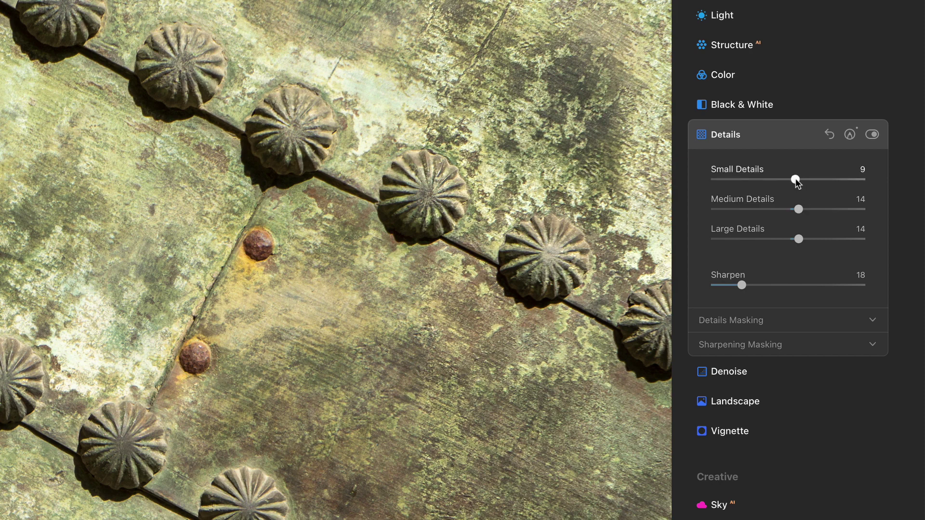
click(873, 136)
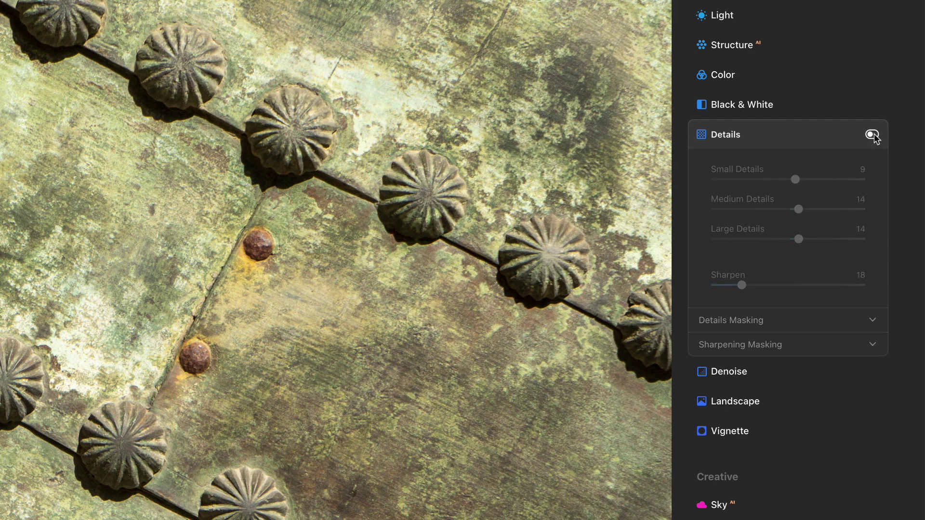
click(872, 135)
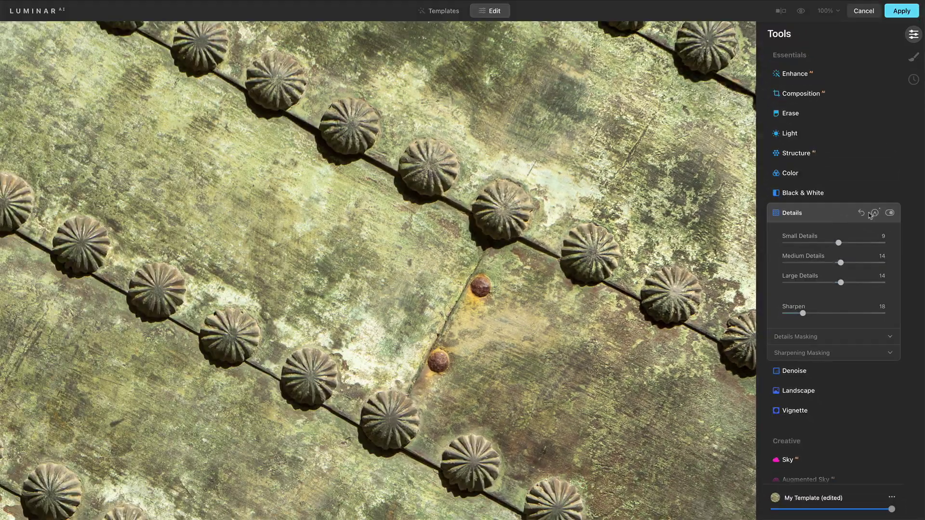
Clear then Fill the Details gradient mask, and toggle Details off and on to compare.
click(850, 134)
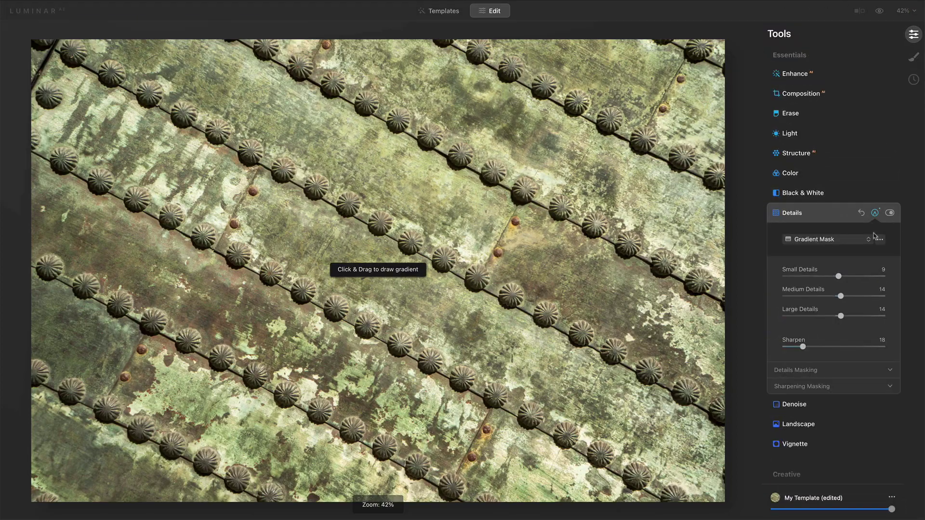
click(879, 239)
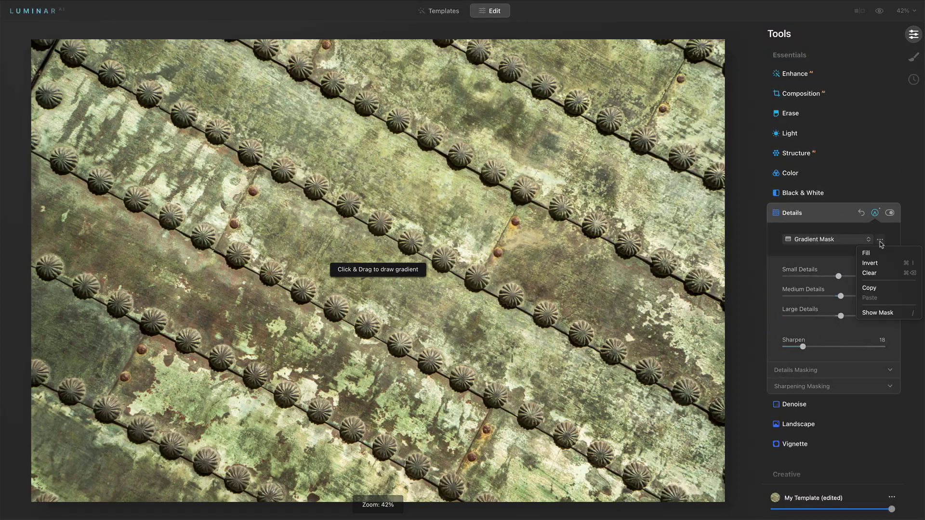
click(876, 272)
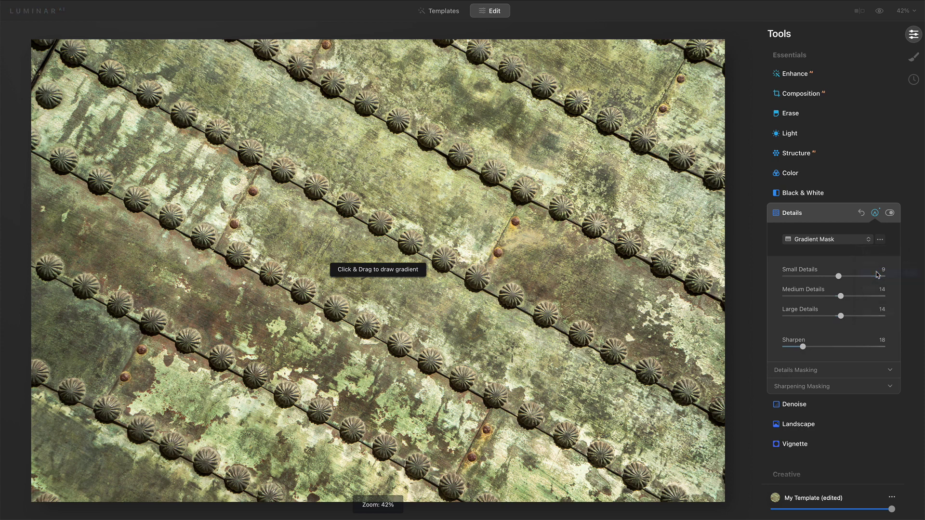
click(879, 239)
click(872, 254)
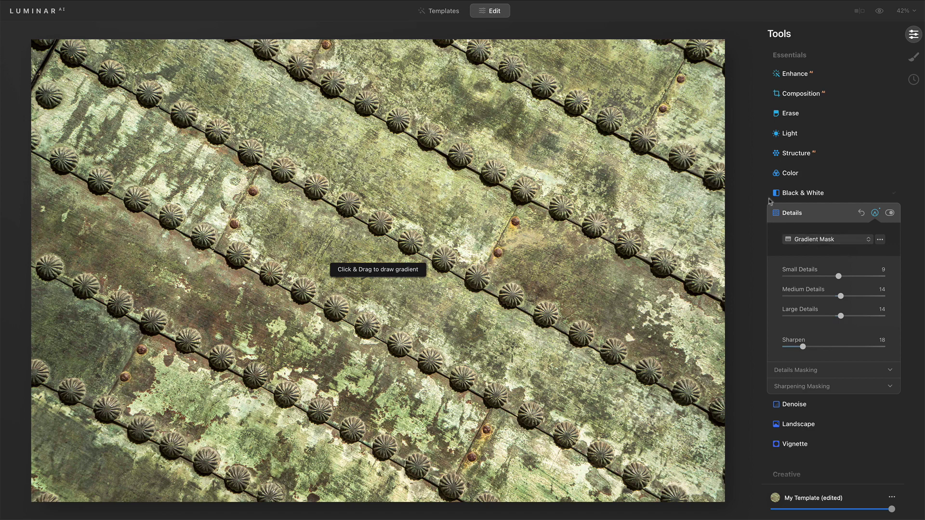
click(875, 213)
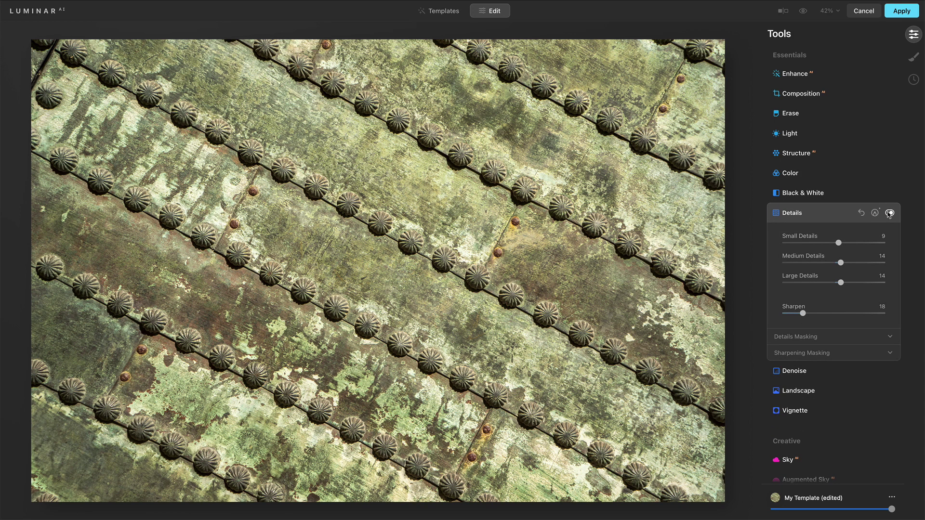
click(889, 213)
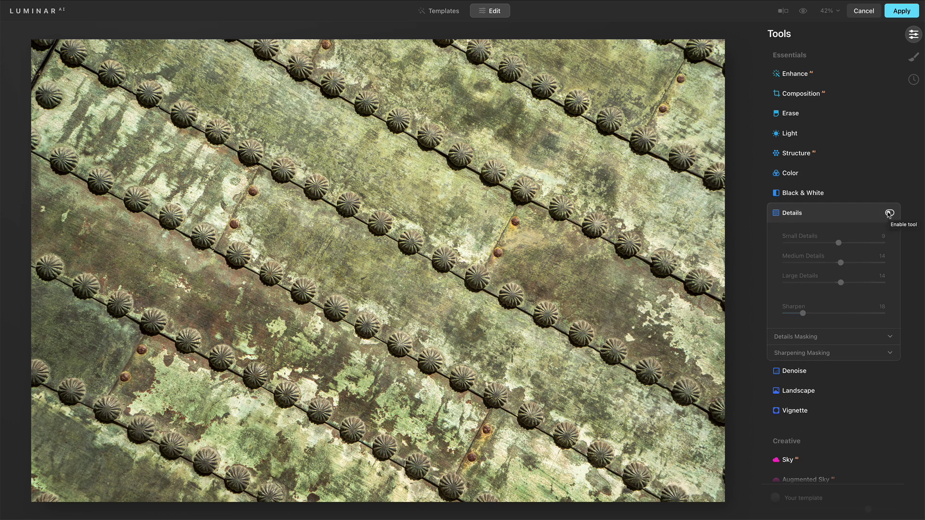
click(889, 213)
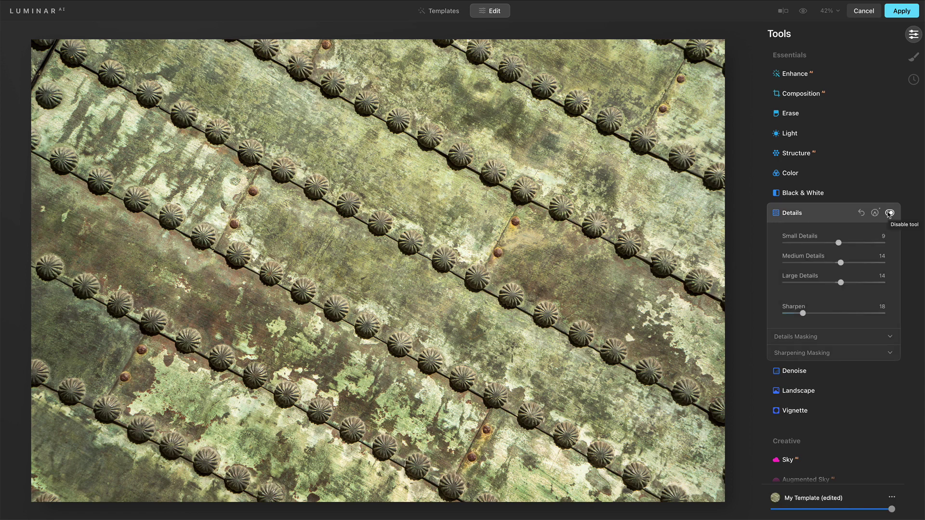